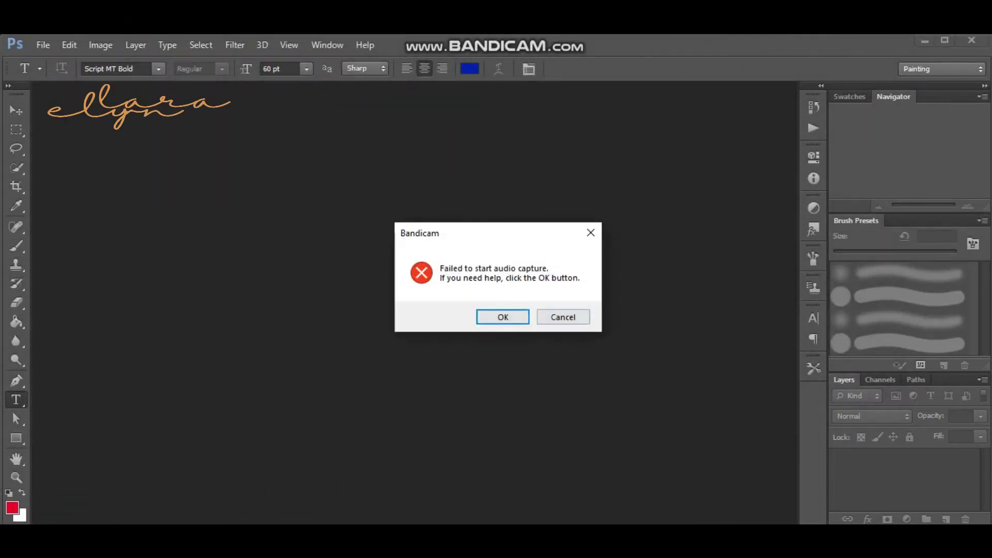
# Dismiss the audio capture error and glance at the tutorial notes.
pyautogui.press('Return')
pyautogui.hotkey('alt', 'Tab')
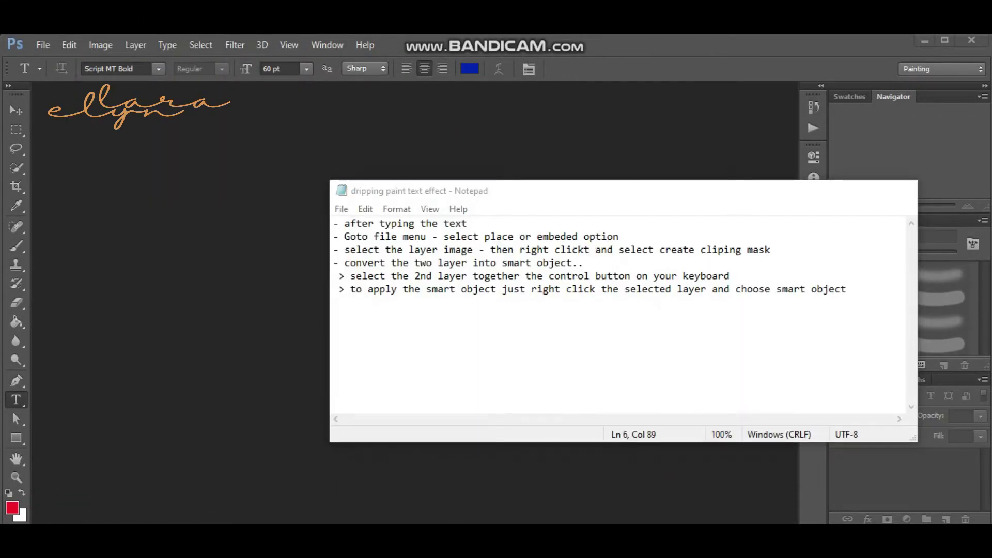
pyautogui.hotkey('alt', 'Tab')
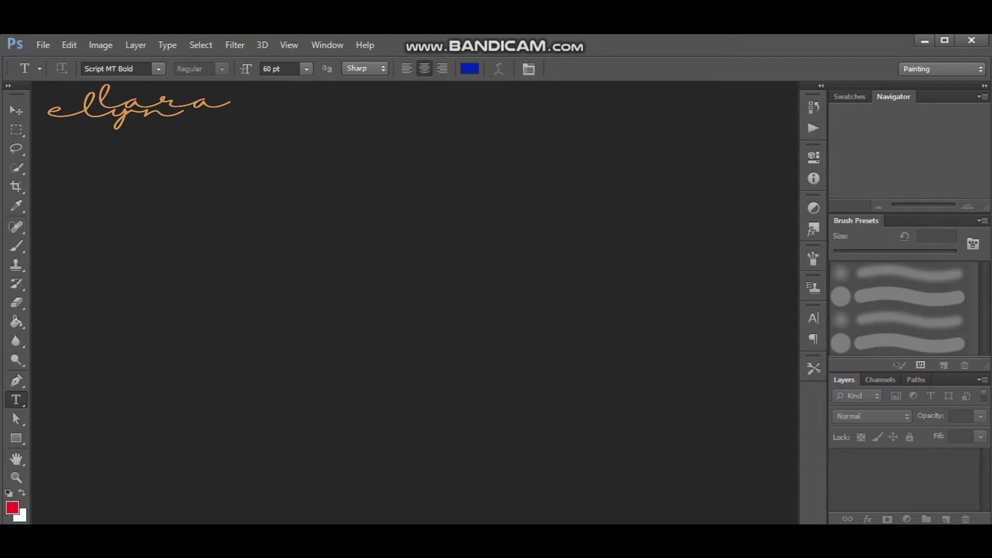
# Create a new 1789 × 1000 px document at 300 ppi.
pyautogui.press('alt')
pyautogui.press('f')
pyautogui.press('Down')
pyautogui.press('Return')
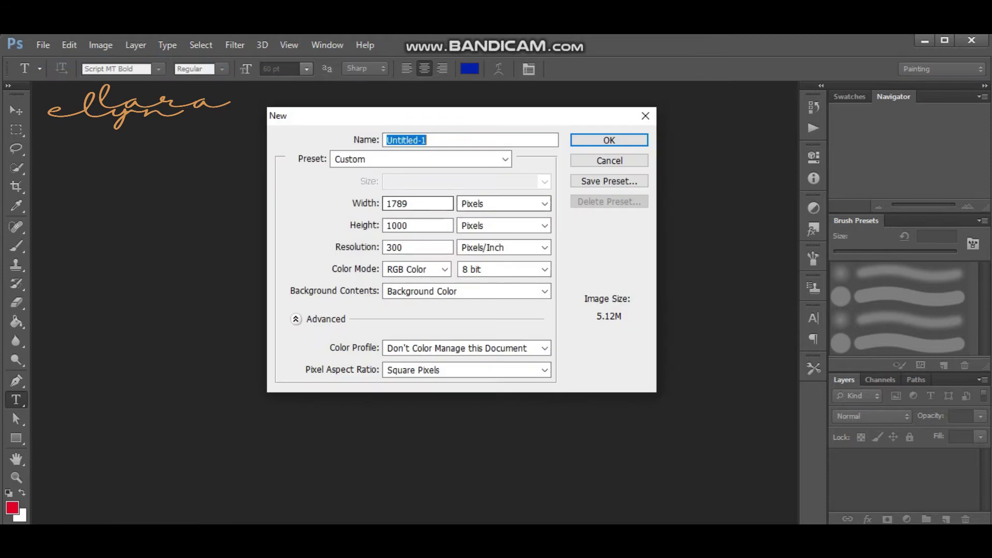
pyautogui.press('Return')
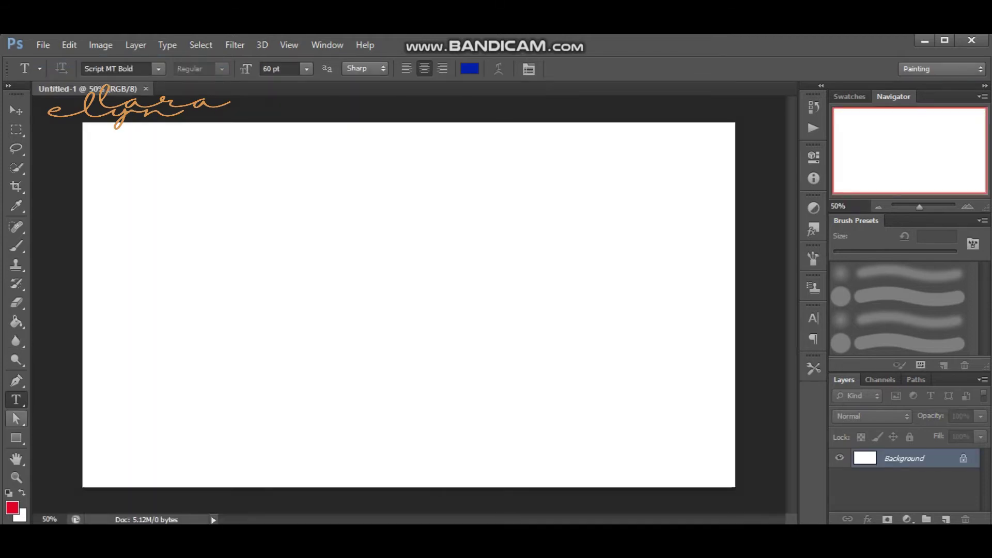
# Type the word lara on the canvas in blue Script MT Bold.
pyautogui.click(271, 329)
pyautogui.write('lara')
pyautogui.press('ctrl')
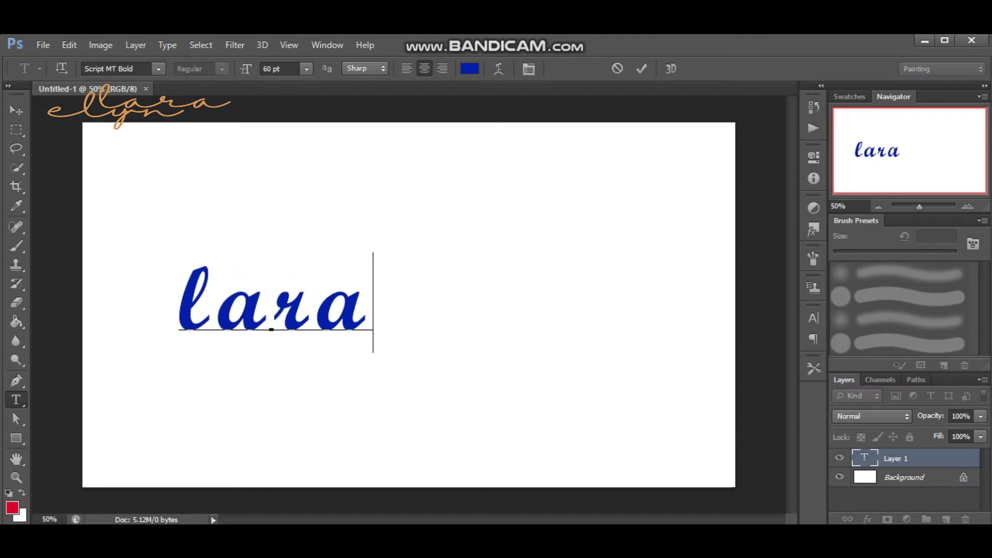
# Check the tutorial notes and bring up the scaling reminder.
pyautogui.hotkey('alt', 'Tab')
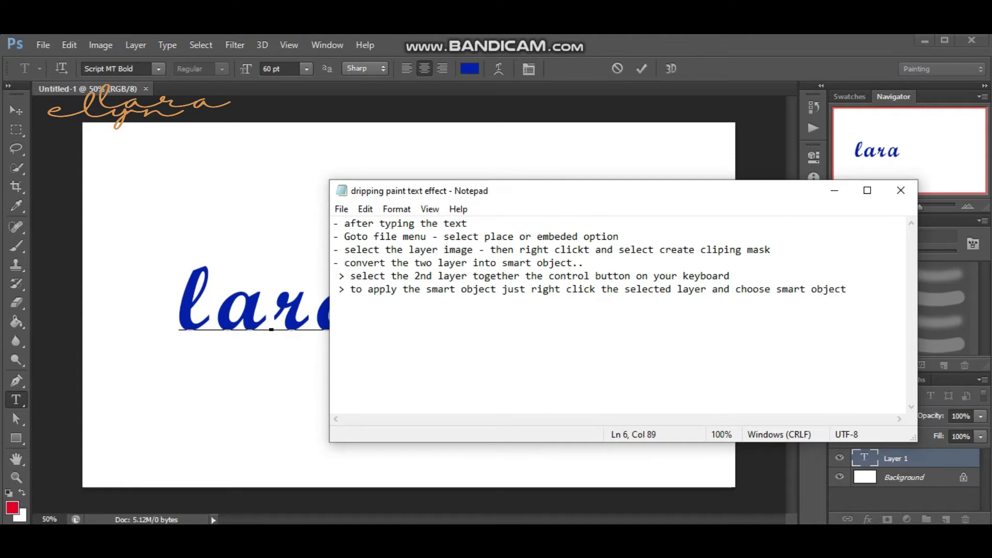
pyautogui.hotkey('alt', 'Tab')
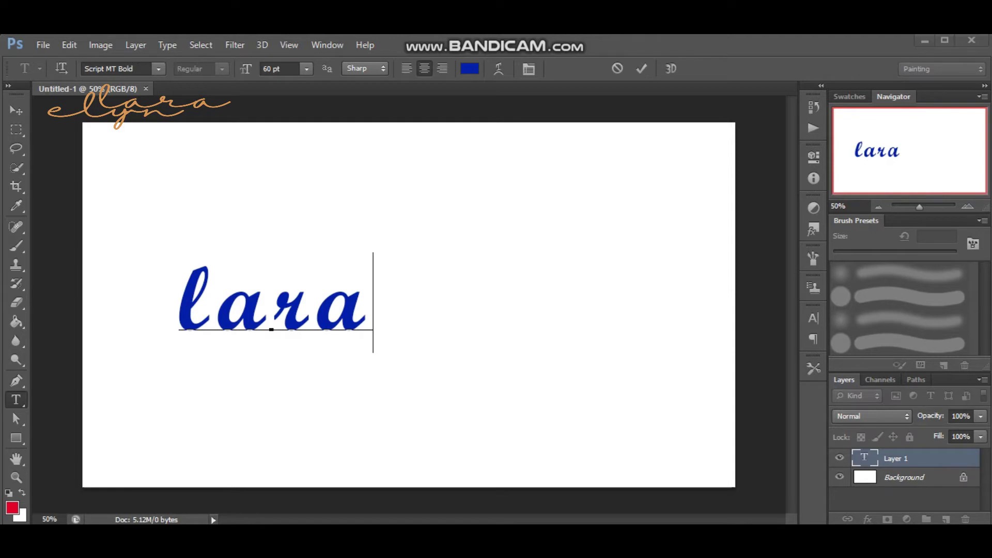
pyautogui.hotkey('alt', 'Tab')
# Clear the selection in the reminder note and return to the document.
pyautogui.moveTo(845, 238)
pyautogui.mouseDown()
pyautogui.moveTo(771, 238)
pyautogui.moveTo(845, 238)
pyautogui.mouseUp()
pyautogui.click(845, 238)
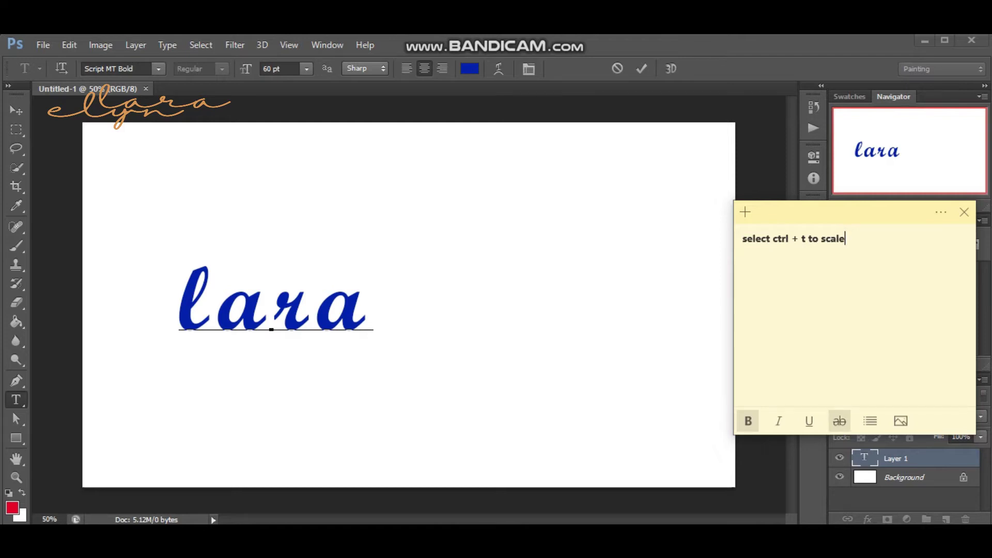
pyautogui.hotkey('alt', 'Tab')
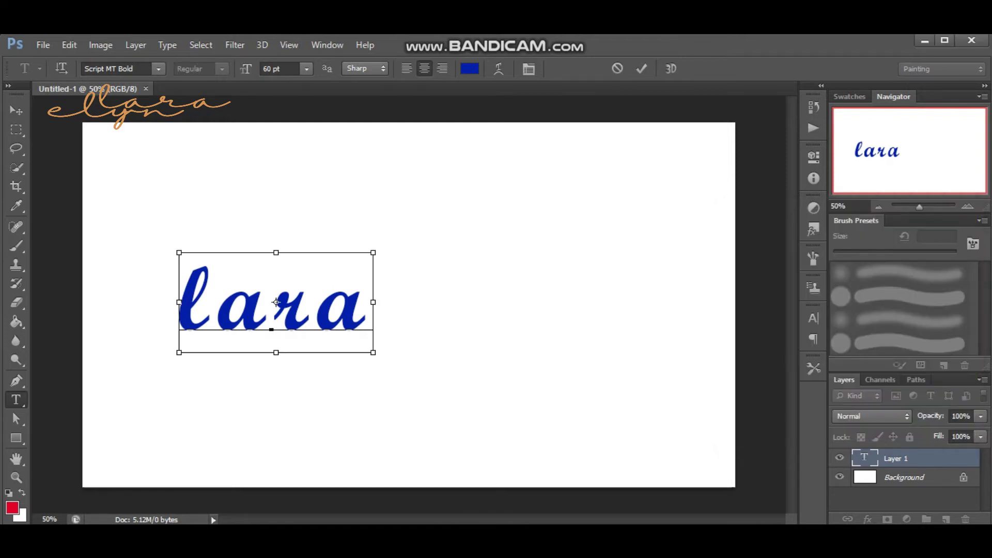
# Scale lara up to 117.17 pt across the canvas, then select all its letters.
pyautogui.hotkey('ctrl', 't')
pyautogui.moveTo(276, 301); pyautogui.dragTo(371, 270)
pyautogui.moveTo(469, 321); pyautogui.dragTo(641, 399)
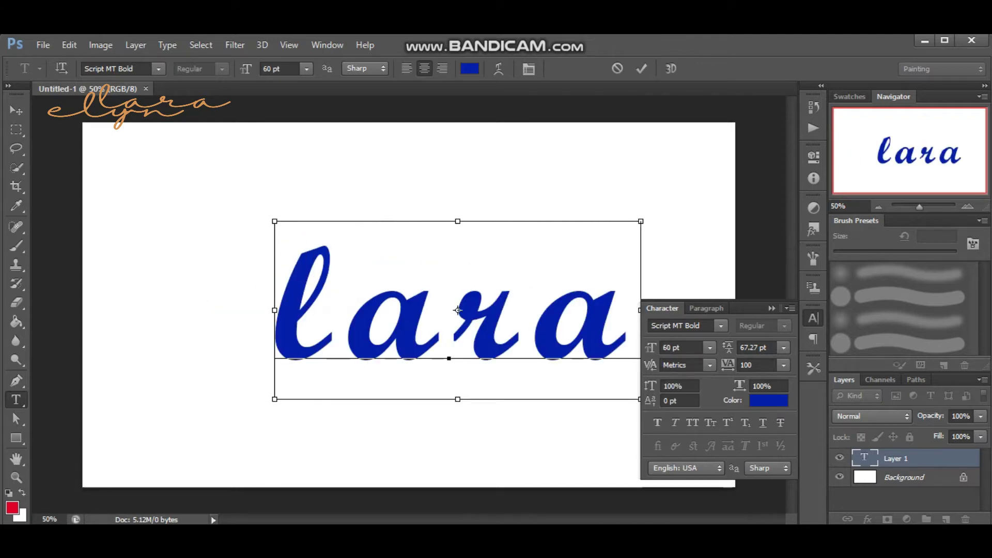
pyautogui.moveTo(274, 399); pyautogui.dragTo(140, 409)
pyautogui.moveTo(289, 329)
pyautogui.mouseDown()
pyautogui.moveTo(316, 296)
pyautogui.moveTo(301, 293)
pyautogui.mouseUp()
pyautogui.moveTo(361, 326); pyautogui.dragTo(357, 336)
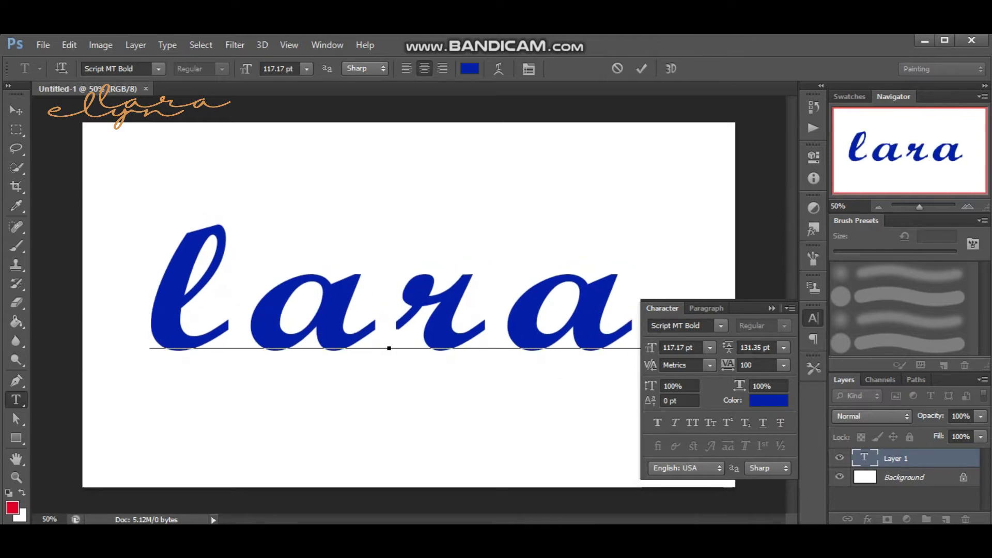
pyautogui.click(642, 68)
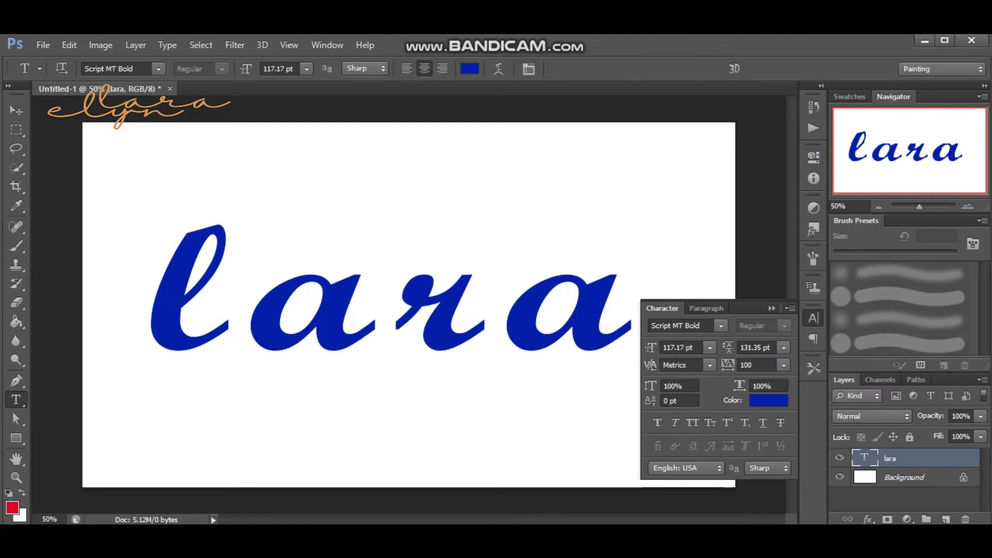
pyautogui.click(249, 295)
pyautogui.hotkey('ctrl', 'a')
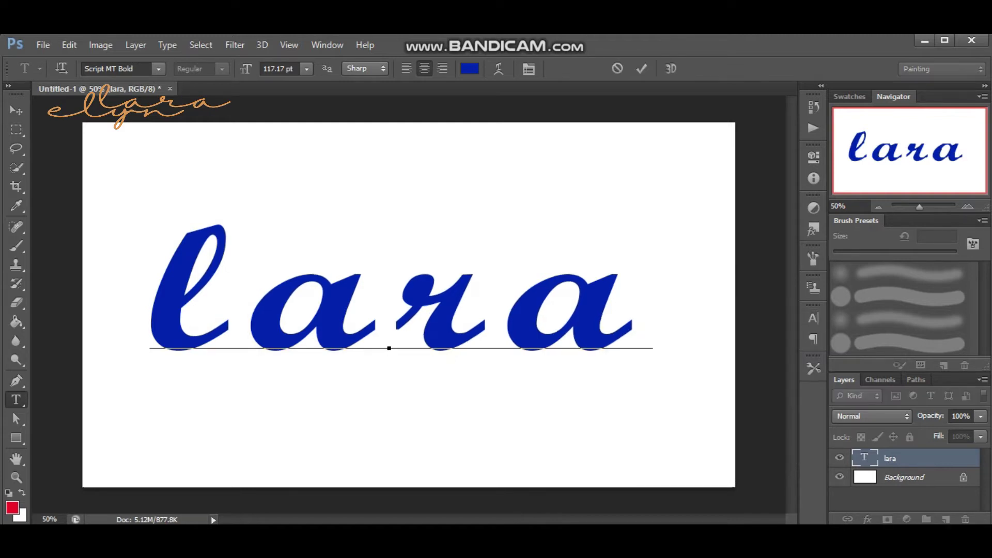
# Try the Broadway and Comic Sans MS fonts on lara.
pyautogui.hotkey('alt', 'Down')
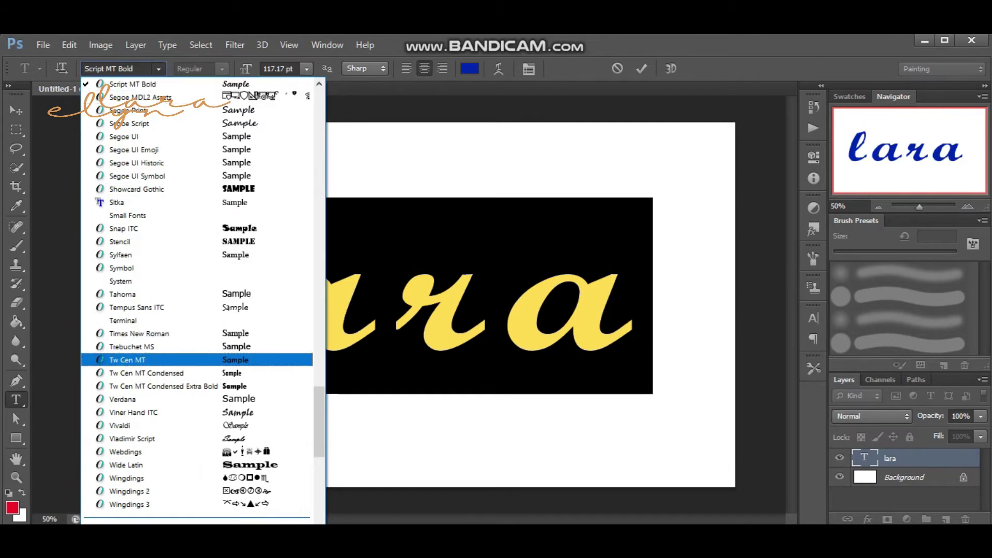
pyautogui.scroll(2, 197, 360)
pyautogui.scroll(1, 196, 359)
pyautogui.scroll(2, 196, 360)
pyautogui.scroll(2, 197, 360)
pyautogui.scroll(2, 196, 360)
pyautogui.scroll(2, 196, 360)
pyautogui.scroll(2, 196, 359)
pyautogui.scroll(2, 196, 360)
pyautogui.scroll(2, 196, 360)
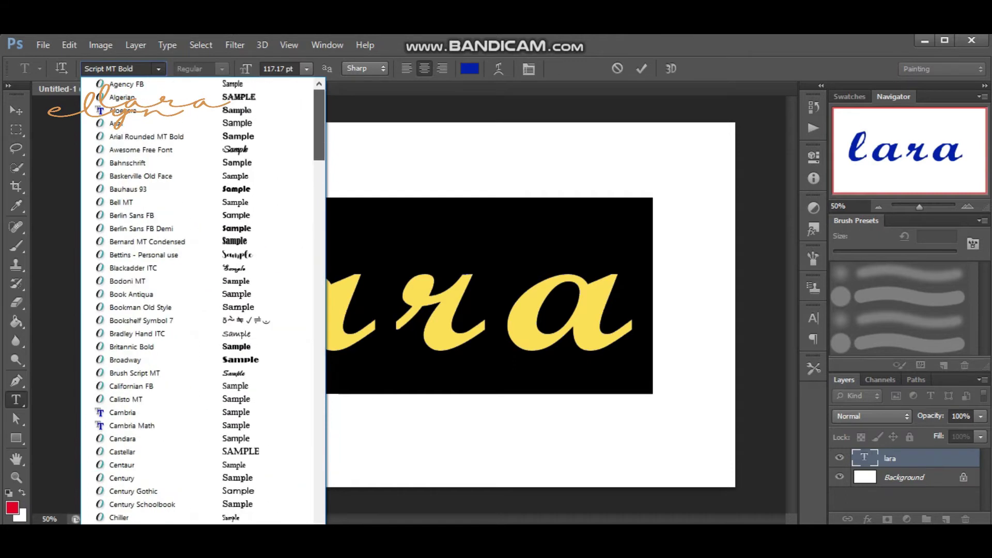
pyautogui.scroll(-2, 196, 360)
pyautogui.scroll(-2, 196, 360)
pyautogui.scroll(-1, 196, 359)
pyautogui.scroll(-2, 196, 359)
pyautogui.click(124, 176)
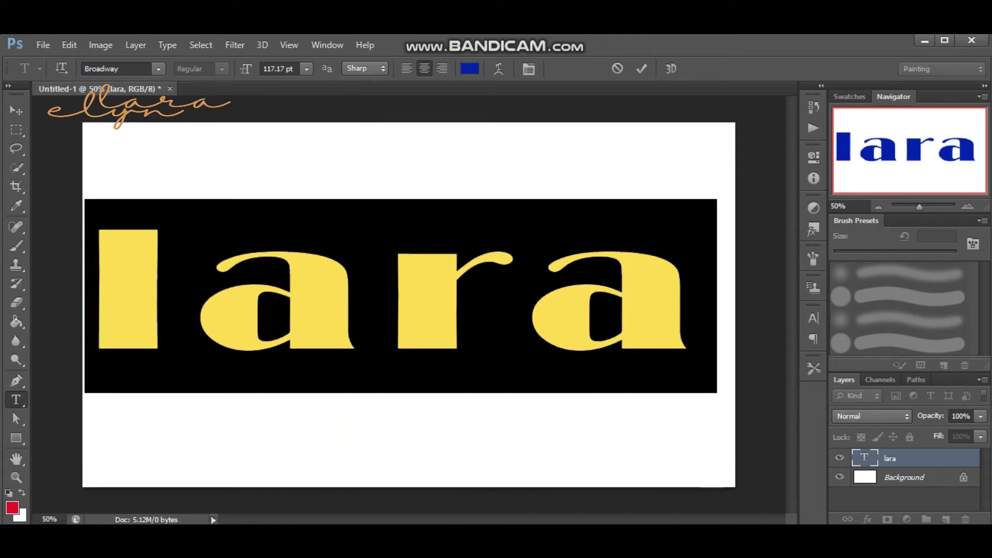
pyautogui.click(158, 69)
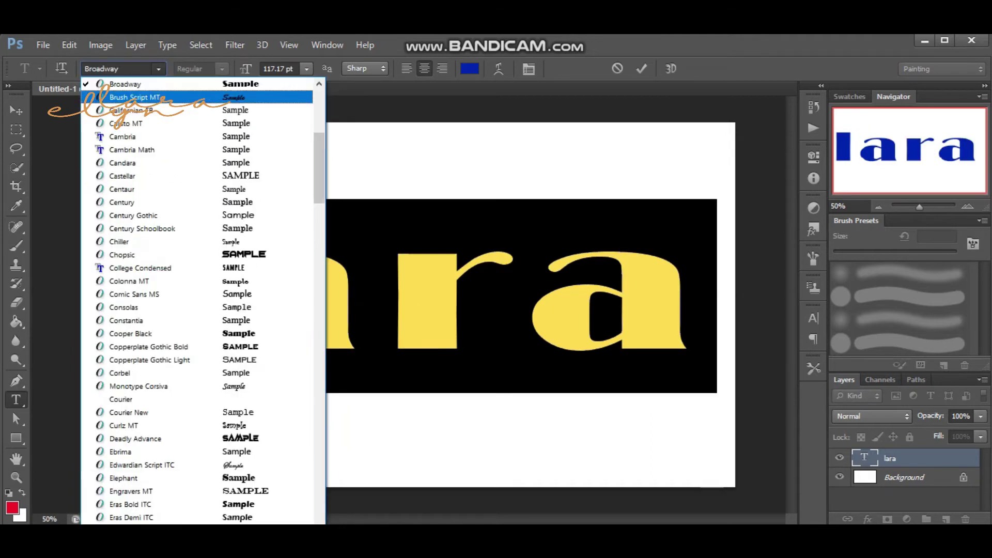
pyautogui.press('Up')
pyautogui.press('Up')
pyautogui.press('Up')
pyautogui.press('Return')
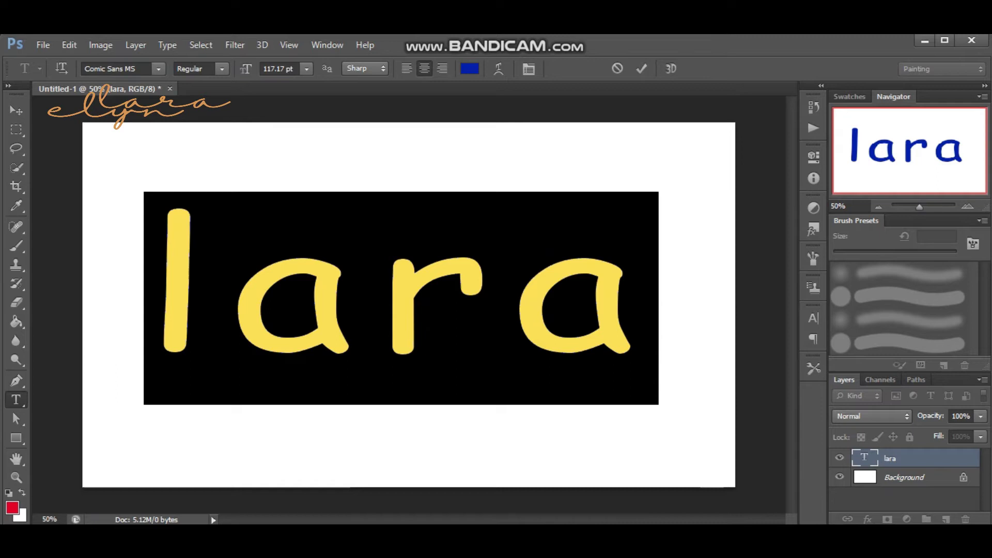
# Set lara in the Forte font and commit the edit.
pyautogui.click(158, 69)
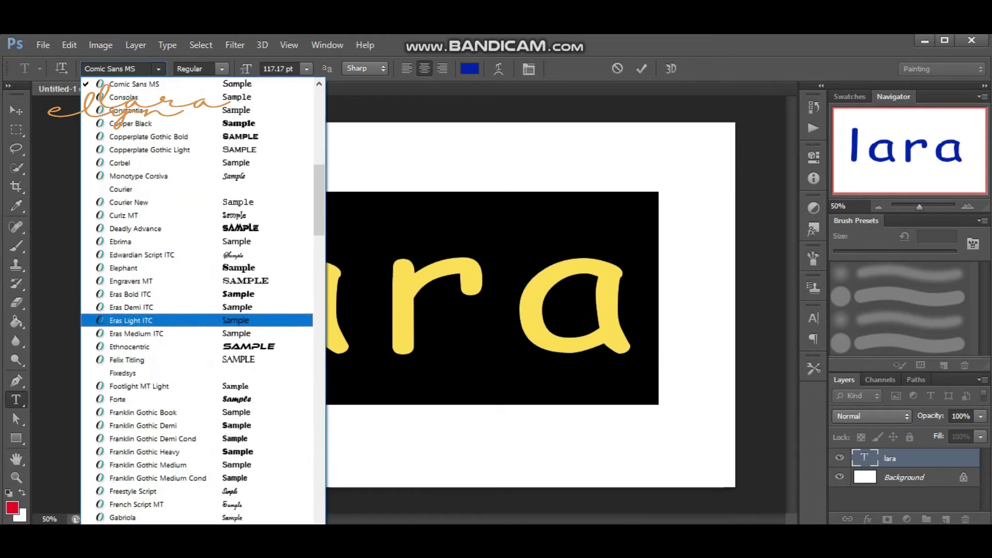
pyautogui.scroll(-2, 203, 300)
pyautogui.scroll(-1, 203, 299)
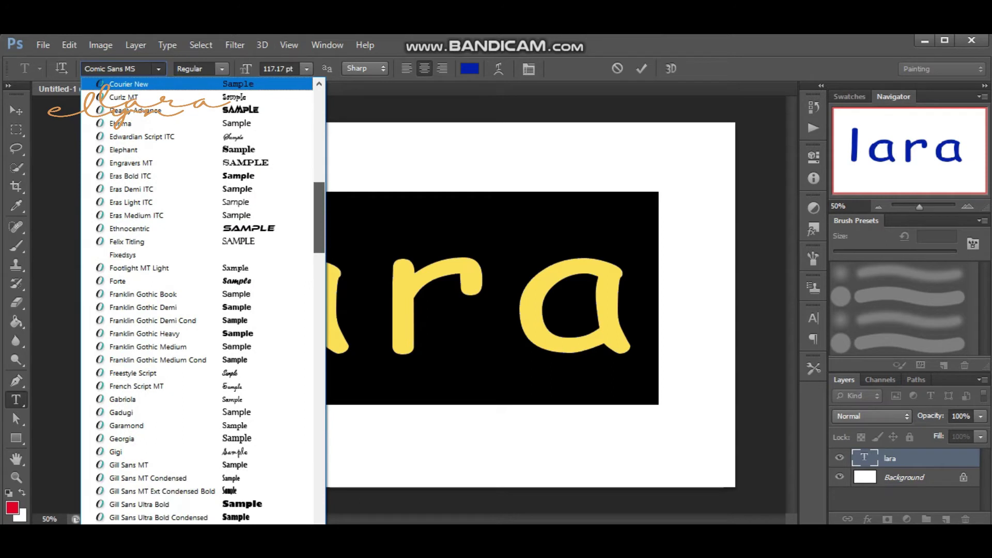
pyautogui.scroll(-2, 203, 300)
pyautogui.click(117, 215)
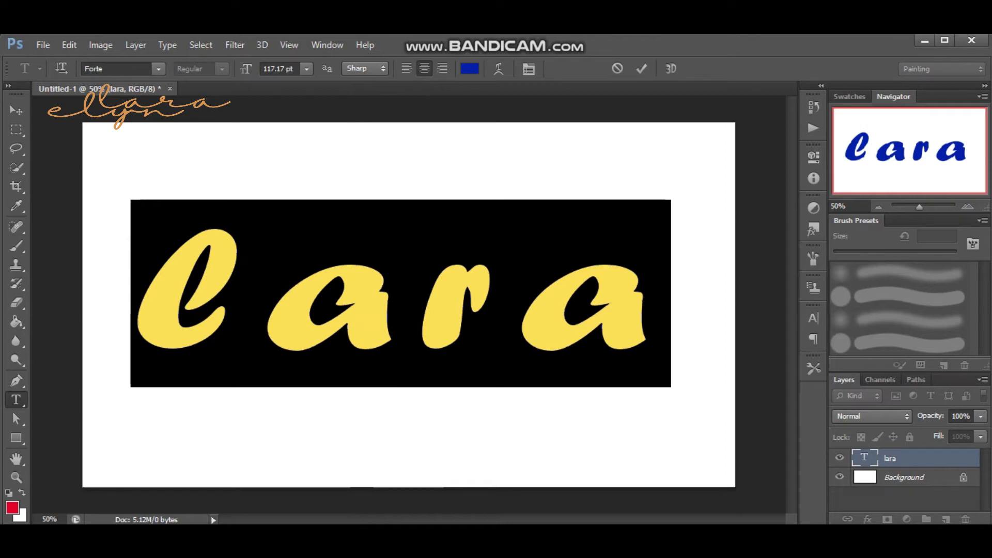
pyautogui.click(641, 68)
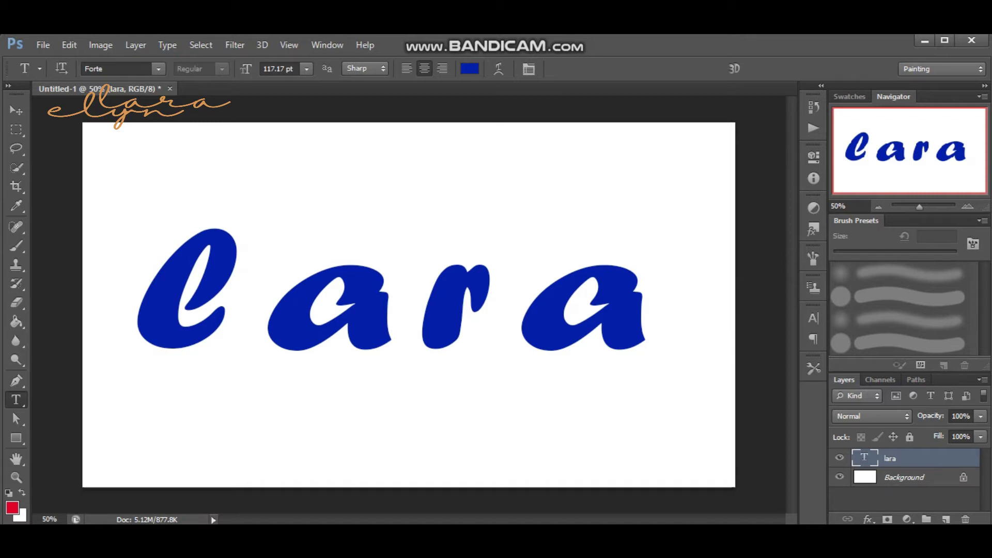
# Add a line to the reminder note, then go back to Photoshop's File menu.
pyautogui.hotkey('alt', 'Tab')
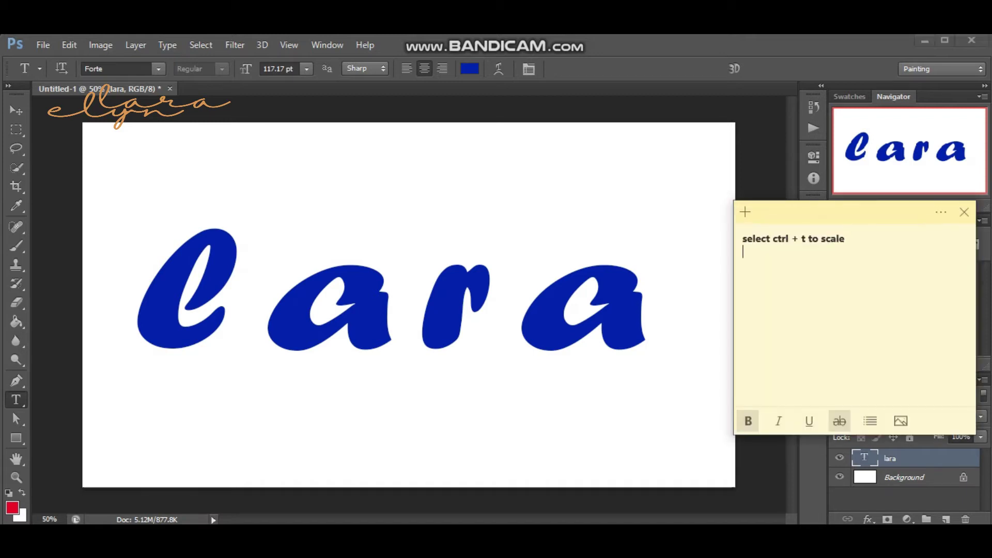
pyautogui.press('Return')
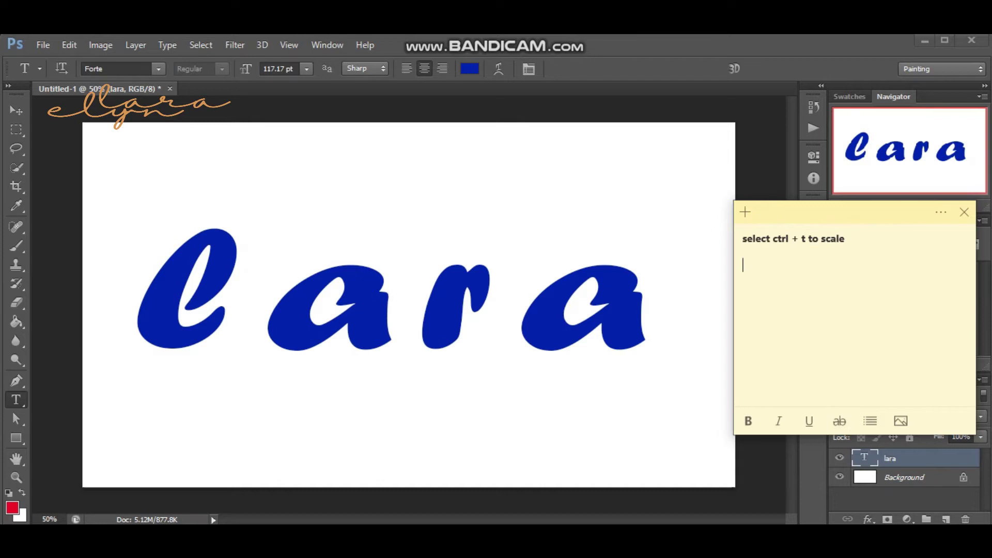
pyautogui.write('goto file then select place')
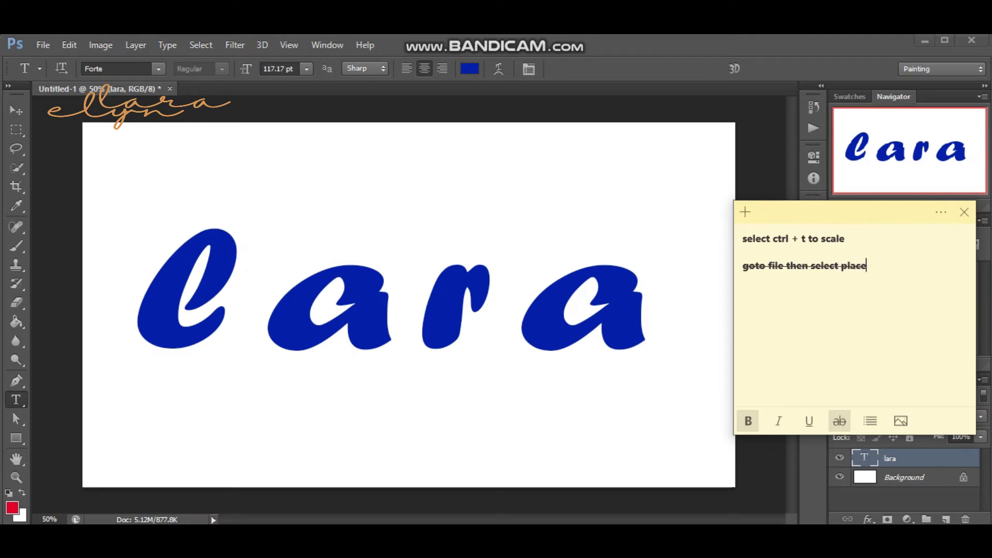
pyautogui.hotkey('alt', 'Tab')
pyautogui.hotkey('alt', 'f')
# Place the green marbled texture image and stretch it to both canvas edges.
pyautogui.press('Return')
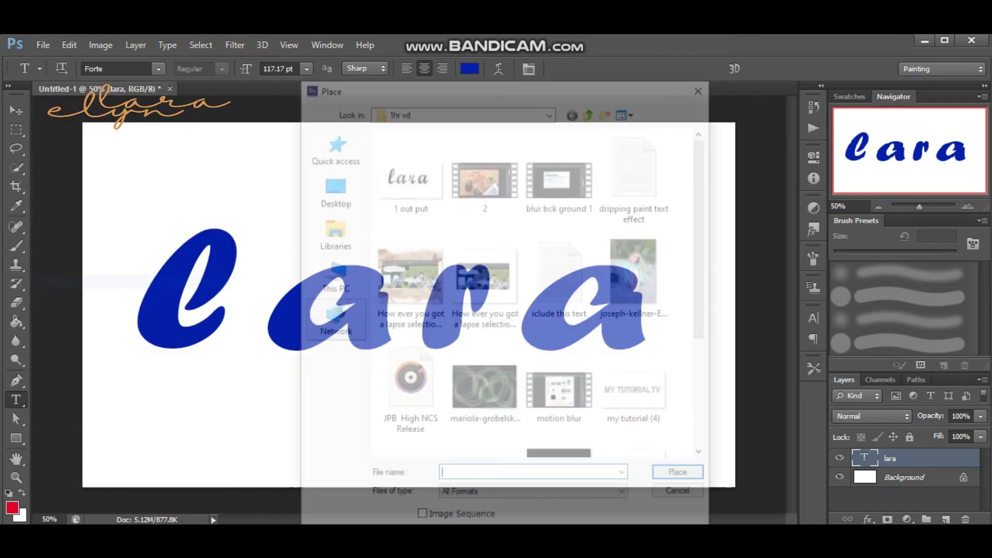
pyautogui.click(484, 390)
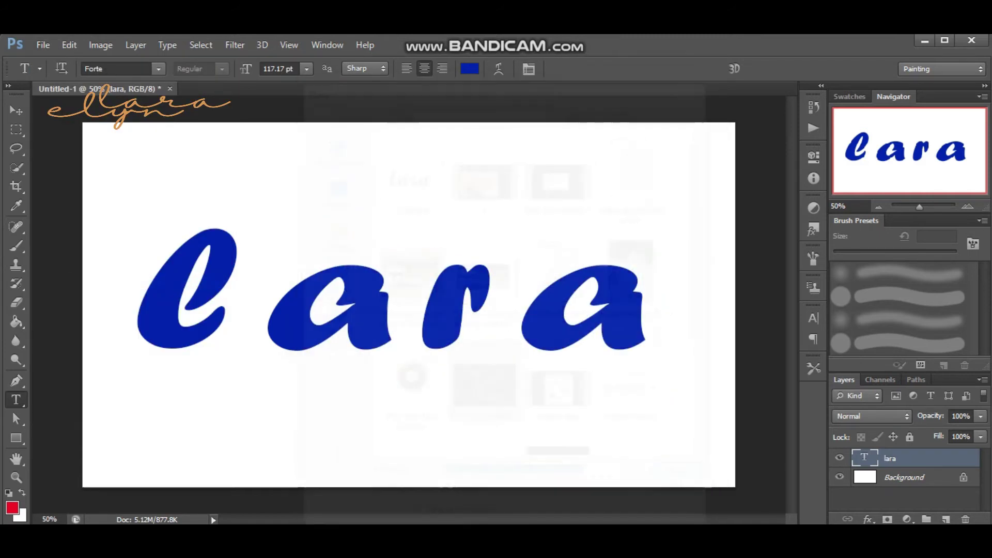
pyautogui.press('Return')
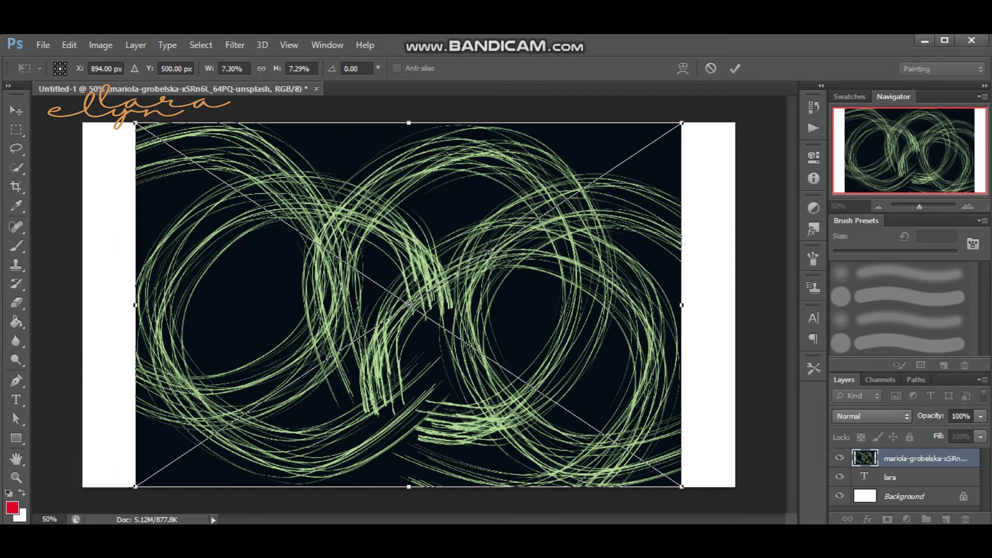
pyautogui.moveTo(682, 305); pyautogui.dragTo(734, 305)
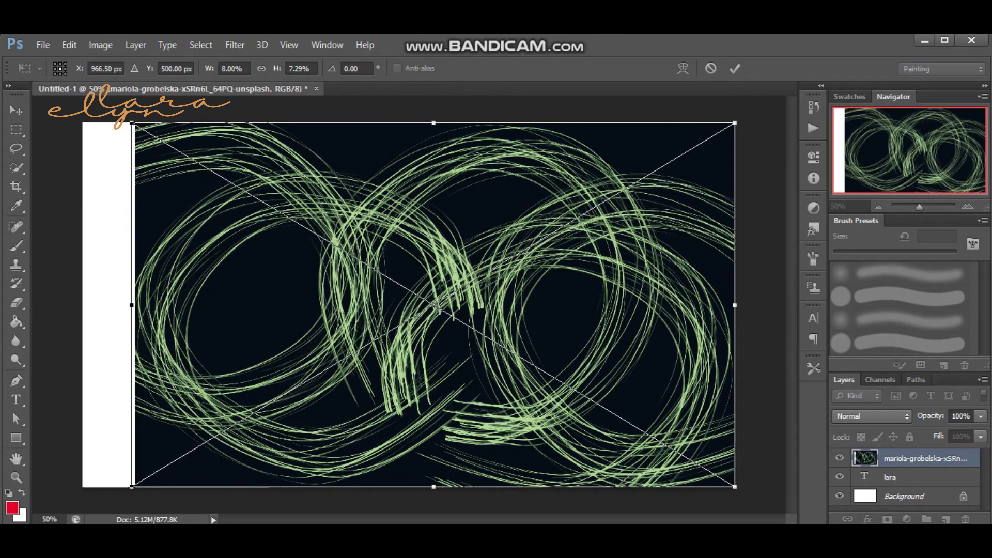
pyautogui.moveTo(132, 305); pyautogui.dragTo(82, 305)
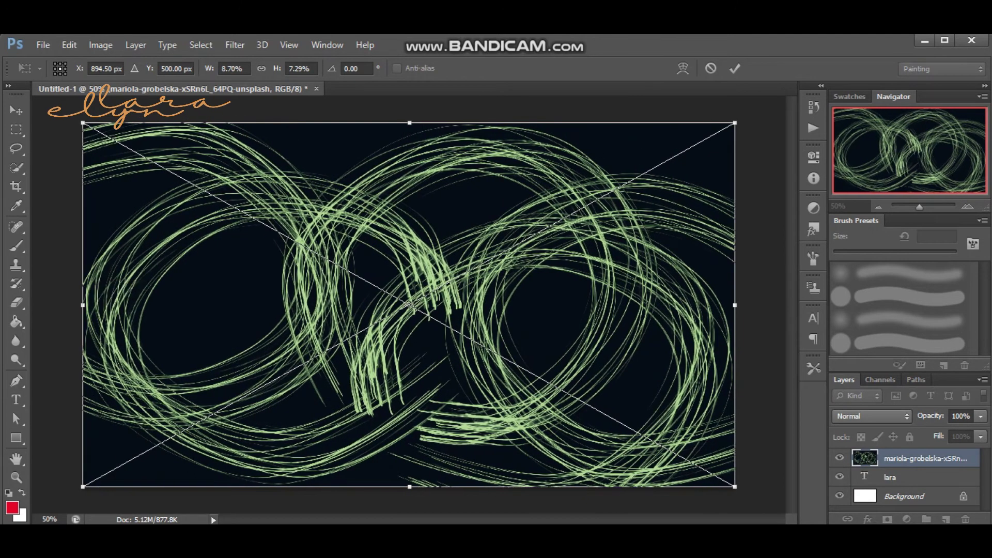
pyautogui.click(15, 401)
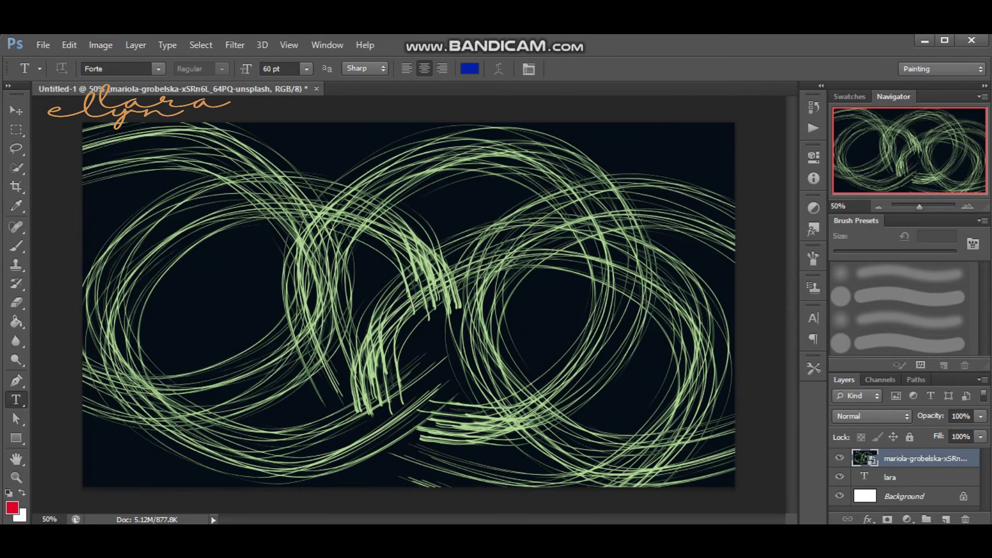
# Clip the texture layer to the lara text, then rasterize it.
pyautogui.rightClick(902, 458)
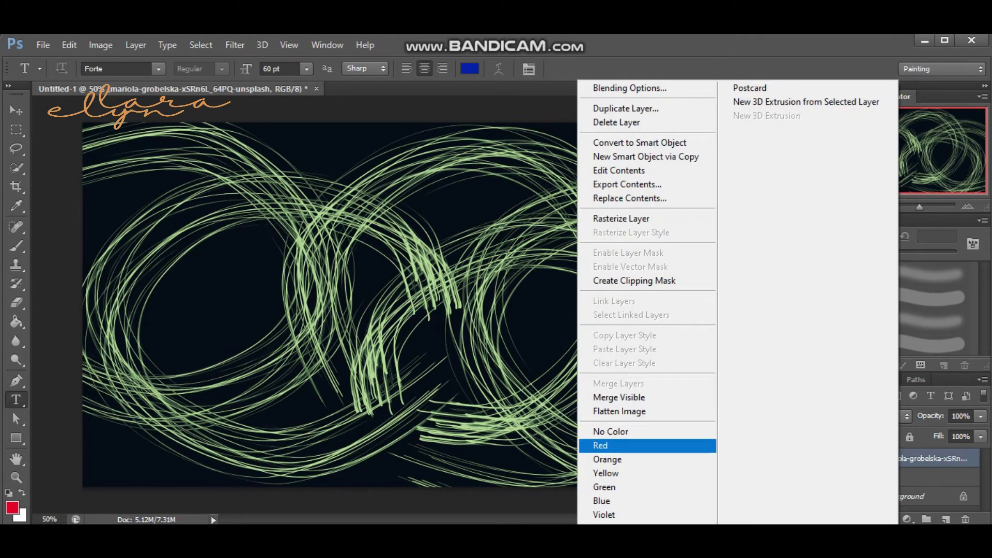
pyautogui.press('Return')
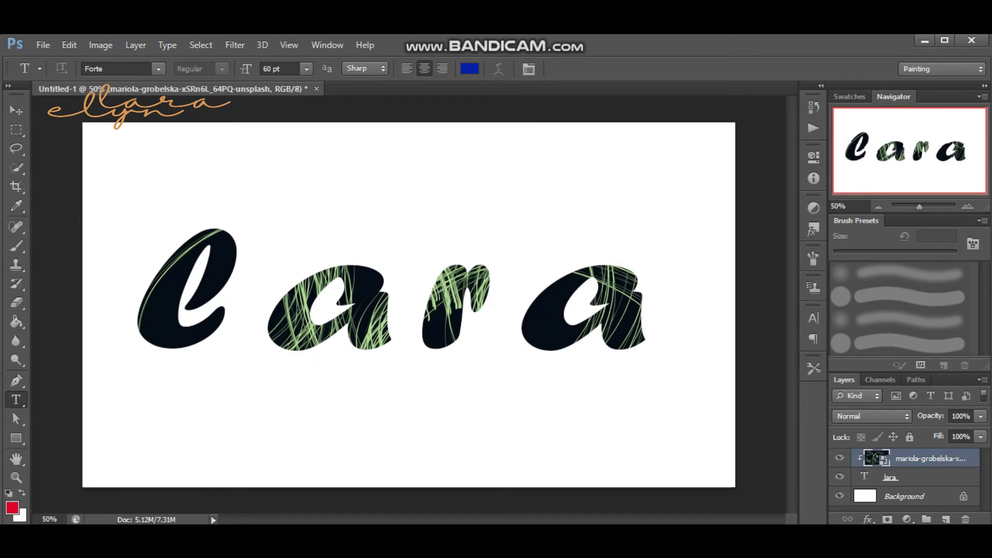
pyautogui.rightClick(925, 458)
pyautogui.click(631, 218)
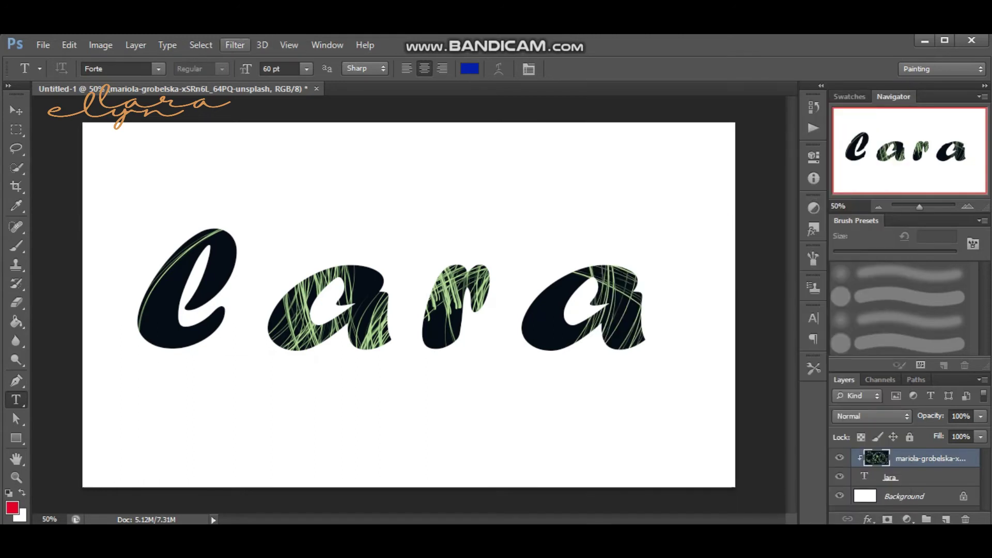
# Liquify the texture layer, swirling its green strands into a marbled pattern.
pyautogui.click(235, 45)
pyautogui.click(248, 143)
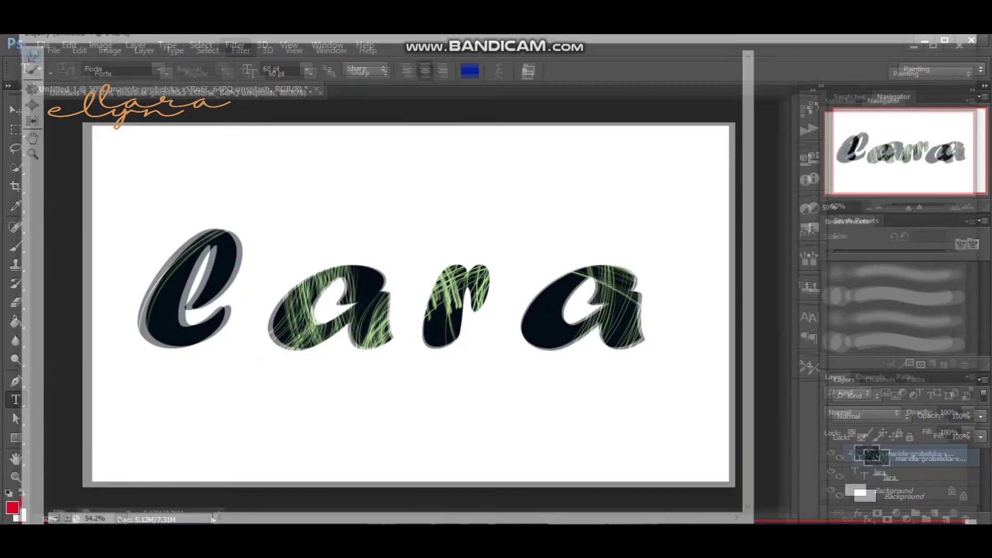
pyautogui.moveTo(564, 270)
pyautogui.mouseDown()
pyautogui.moveTo(536, 274)
pyautogui.moveTo(183, 166)
pyautogui.moveTo(159, 253)
pyautogui.moveTo(647, 166)
pyautogui.moveTo(506, 124)
pyautogui.mouseUp()
pyautogui.moveTo(358, 99)
pyautogui.mouseDown()
pyautogui.moveTo(232, 450)
pyautogui.moveTo(467, 313)
pyautogui.moveTo(495, 275)
pyautogui.mouseUp()
pyautogui.press('Return')
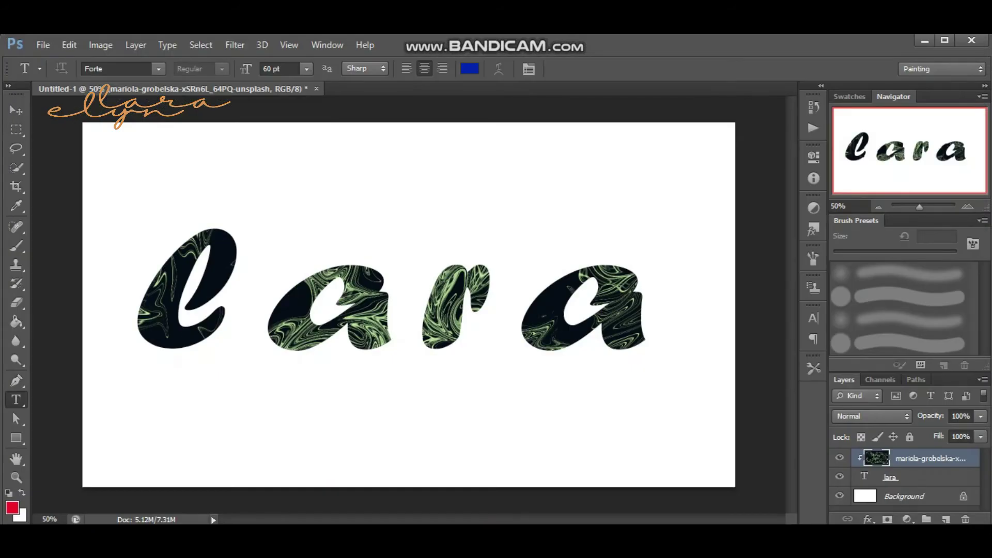
# Rasterize the lara type layer and open Liquify on it.
pyautogui.click(909, 477)
pyautogui.rightClick(909, 477)
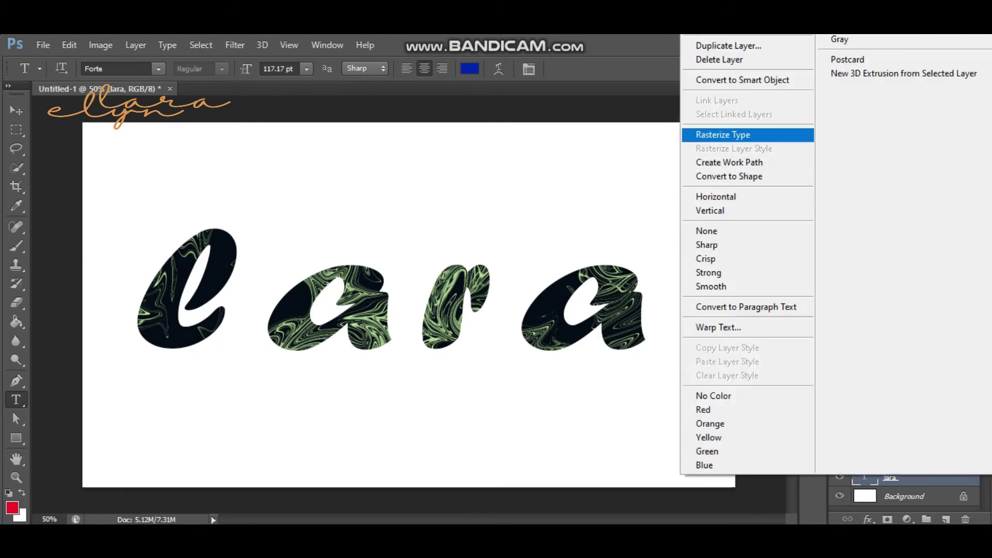
pyautogui.click(722, 134)
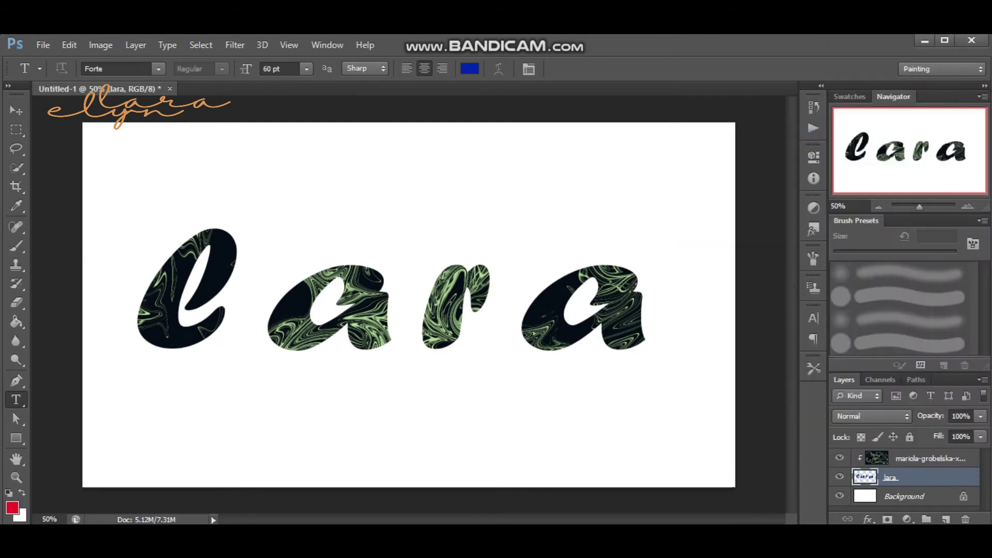
pyautogui.click(234, 45)
pyautogui.click(251, 143)
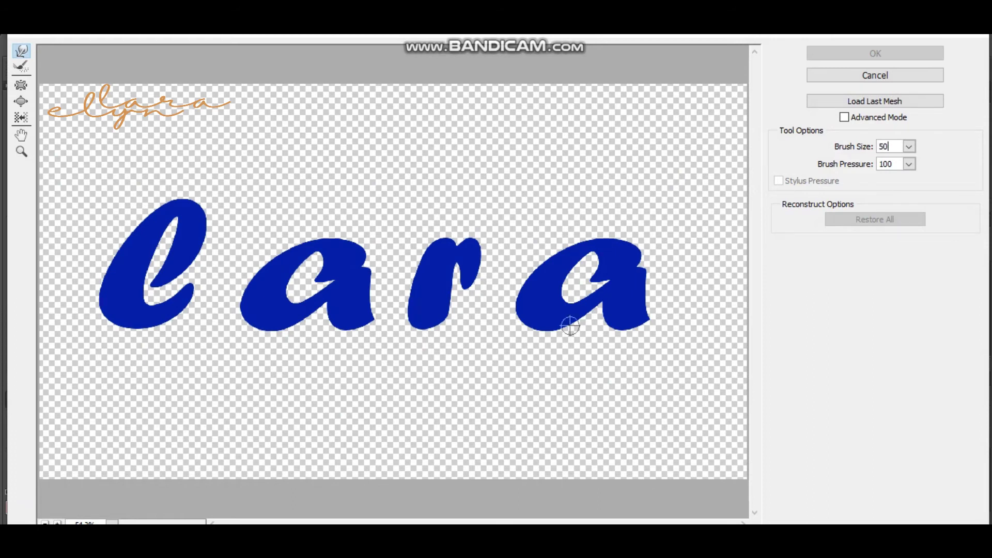
# Pull drips down from the bottoms of the a, r, first a and l.
pyautogui.moveTo(550, 329); pyautogui.dragTo(555, 359)
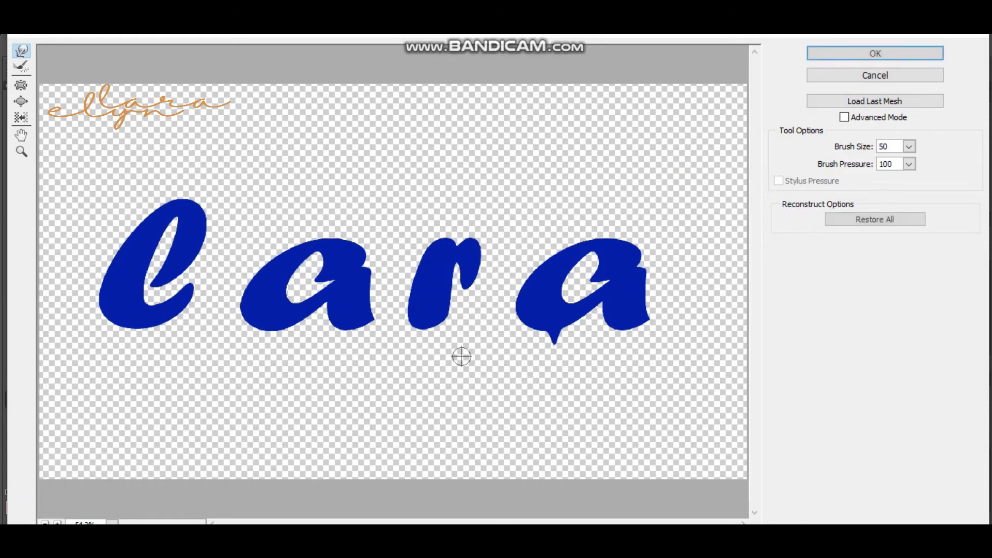
pyautogui.moveTo(432, 323); pyautogui.dragTo(429, 361)
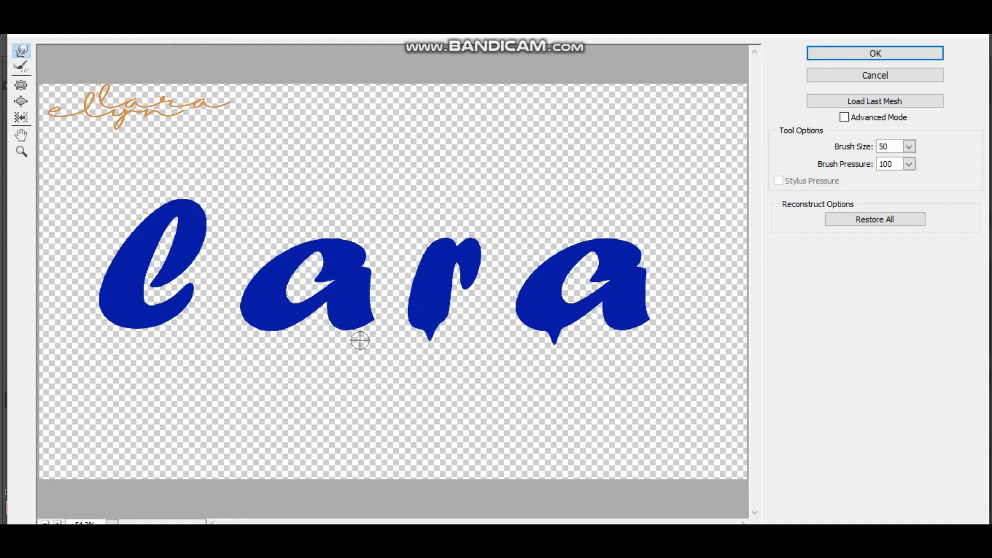
pyautogui.moveTo(350, 309); pyautogui.dragTo(356, 355)
pyautogui.moveTo(354, 305); pyautogui.dragTo(357, 376)
pyautogui.moveTo(268, 305); pyautogui.dragTo(260, 349)
pyautogui.moveTo(111, 297); pyautogui.dragTo(106, 356)
pyautogui.moveTo(129, 323); pyautogui.dragTo(131, 360)
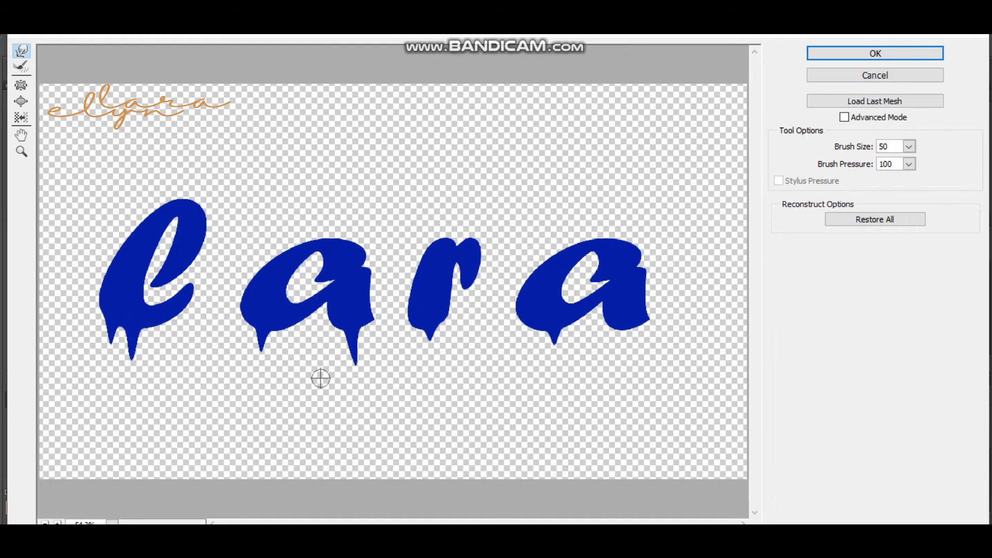
# Lengthen and add drips under r and both a's, then apply the Liquify.
pyautogui.moveTo(431, 316); pyautogui.dragTo(428, 362)
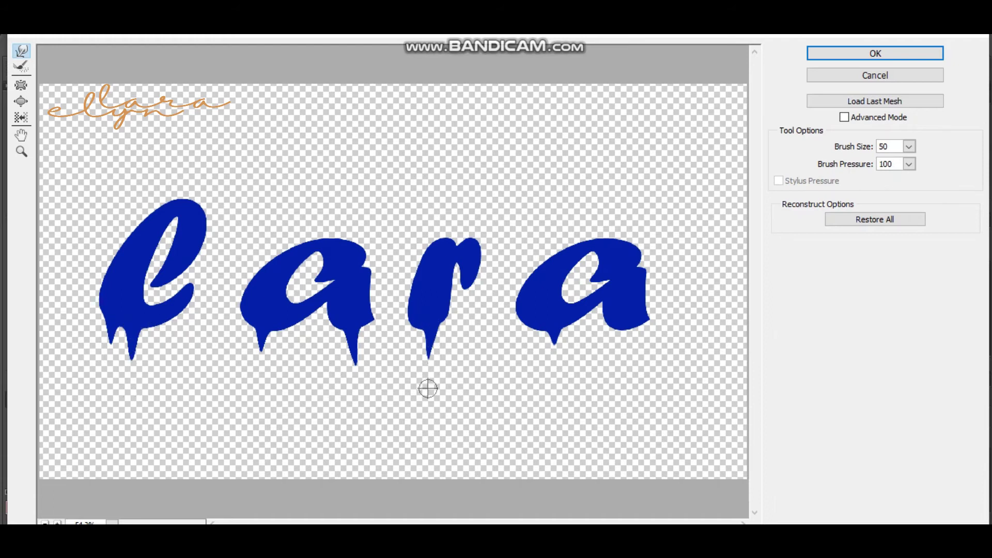
pyautogui.moveTo(531, 310); pyautogui.dragTo(517, 362)
pyautogui.moveTo(555, 335); pyautogui.dragTo(556, 364)
pyautogui.moveTo(627, 332); pyautogui.dragTo(632, 376)
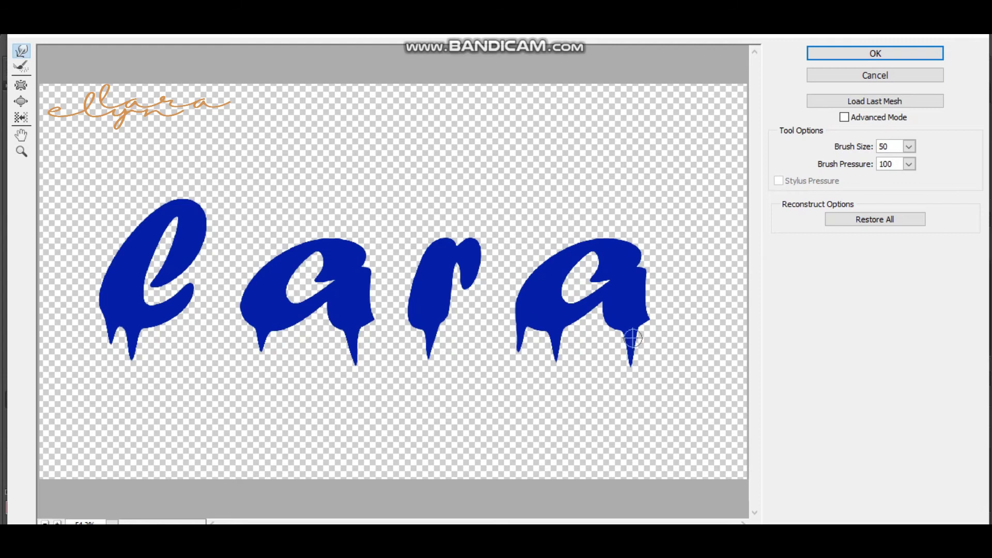
pyautogui.moveTo(628, 321); pyautogui.dragTo(629, 366)
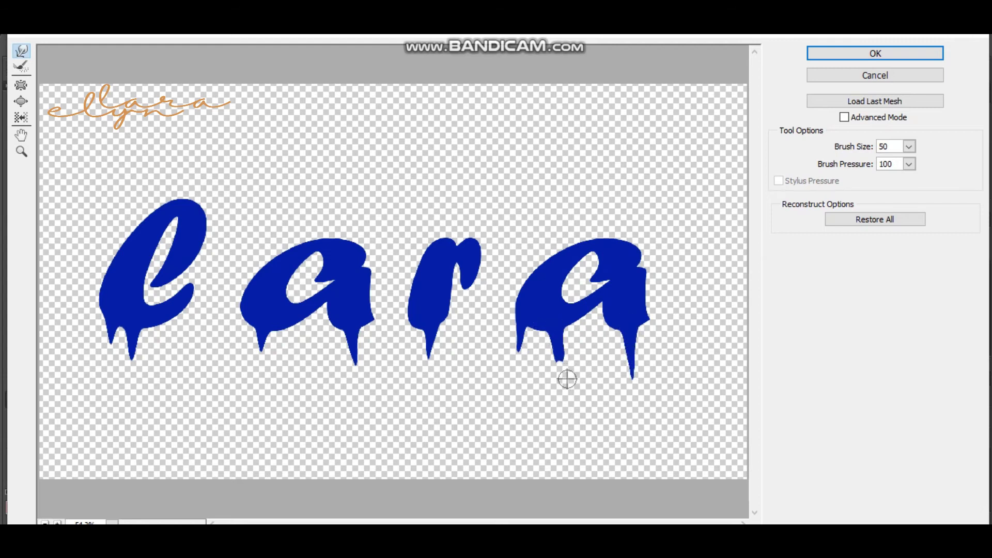
pyautogui.moveTo(558, 348); pyautogui.dragTo(558, 397)
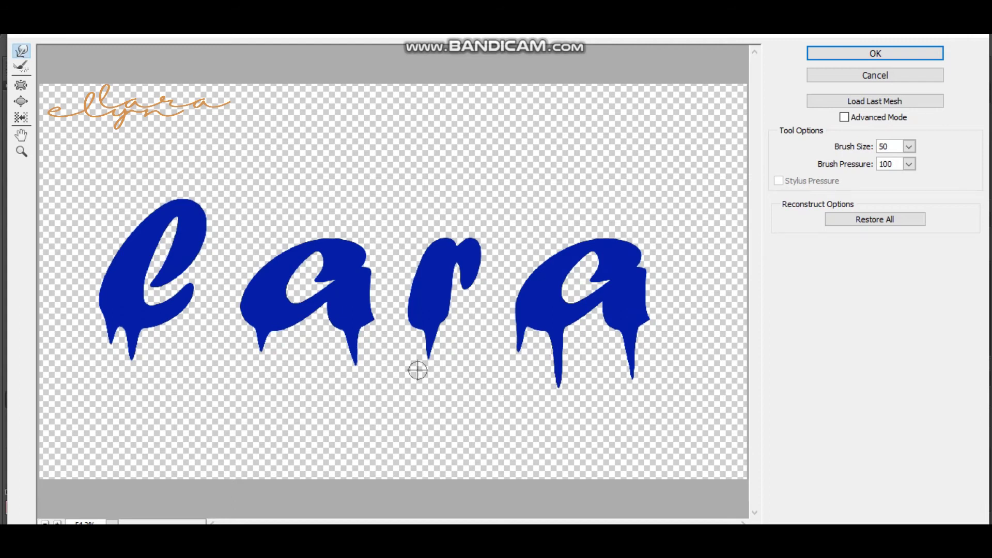
pyautogui.moveTo(430, 331); pyautogui.dragTo(430, 391)
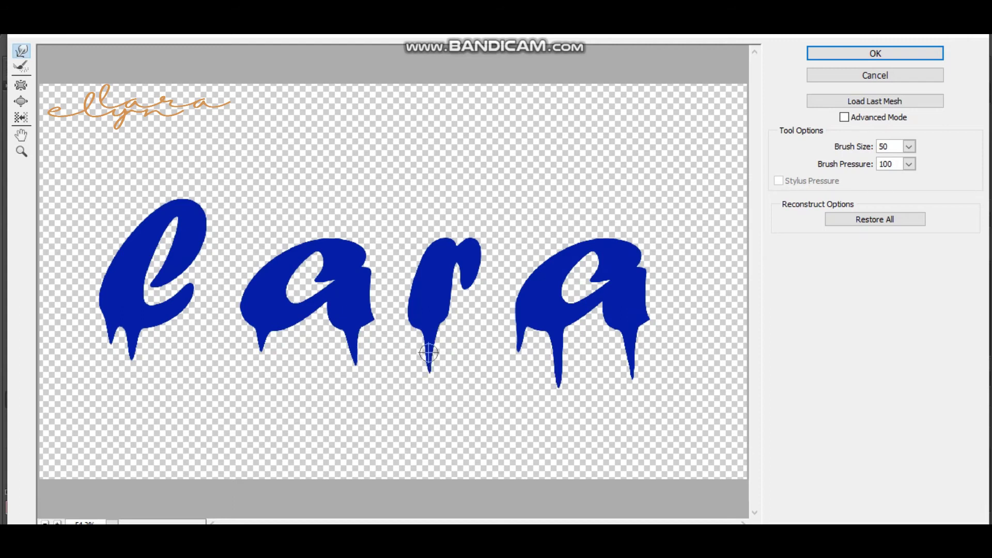
pyautogui.moveTo(353, 350); pyautogui.dragTo(355, 387)
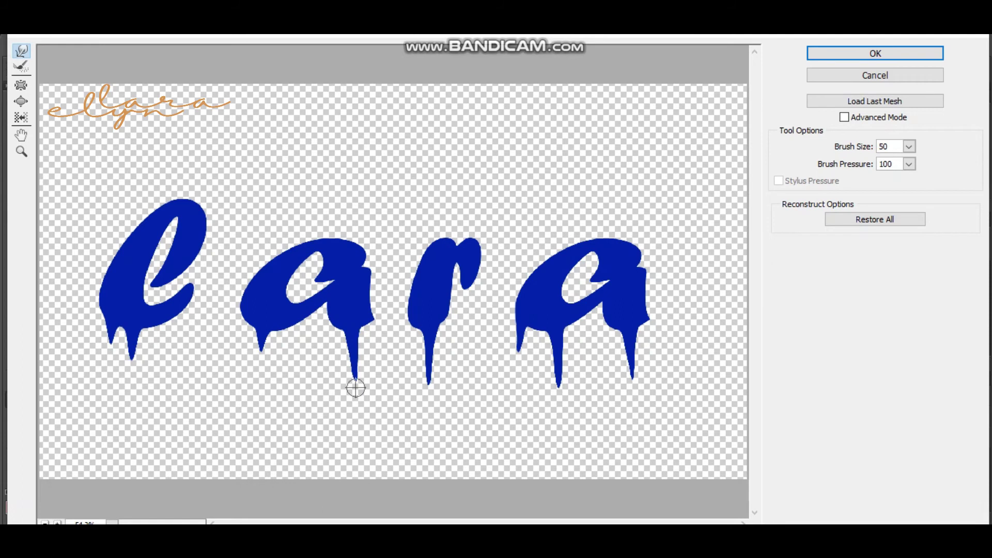
pyautogui.moveTo(259, 341); pyautogui.dragTo(257, 371)
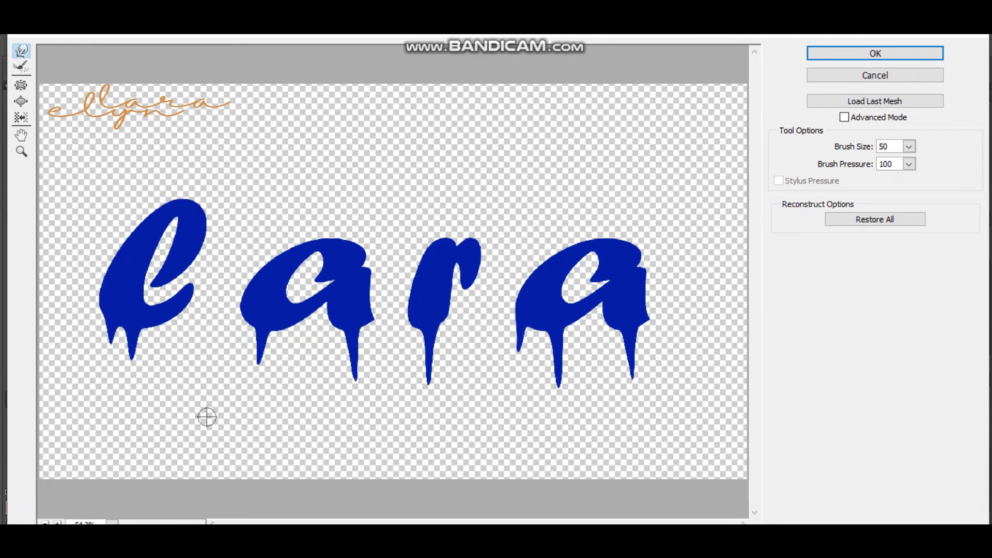
pyautogui.click(874, 53)
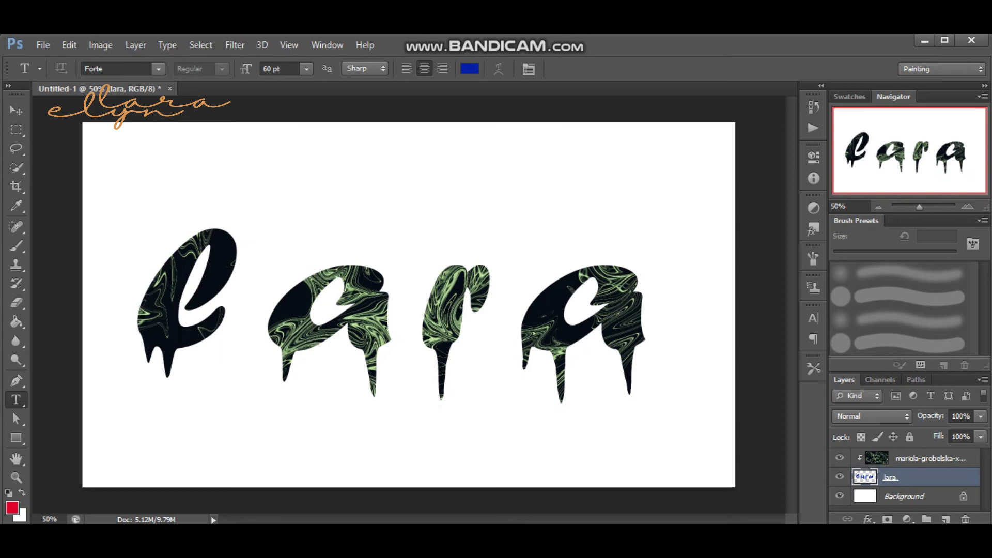
pyautogui.hotkey('alt', 'Tab')
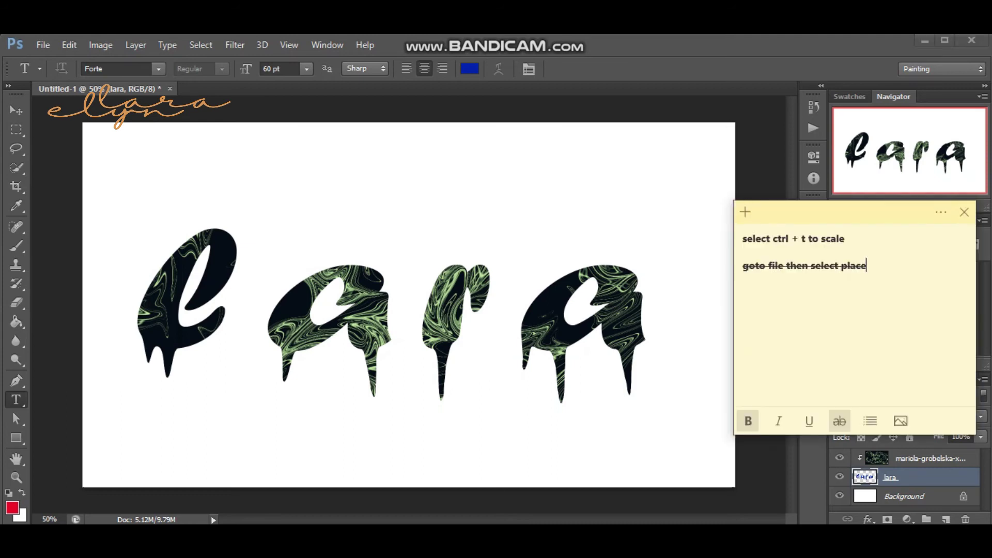
pyautogui.press('Return')
pyautogui.write('app')
pyautogui.hotkey('alt', 'Tab')
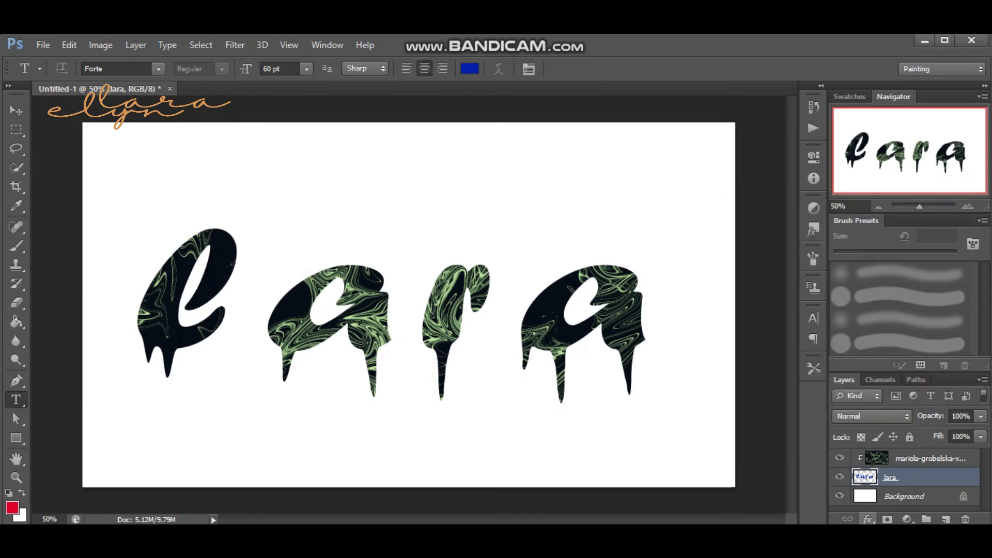
pyautogui.click(868, 519)
pyautogui.click(898, 381)
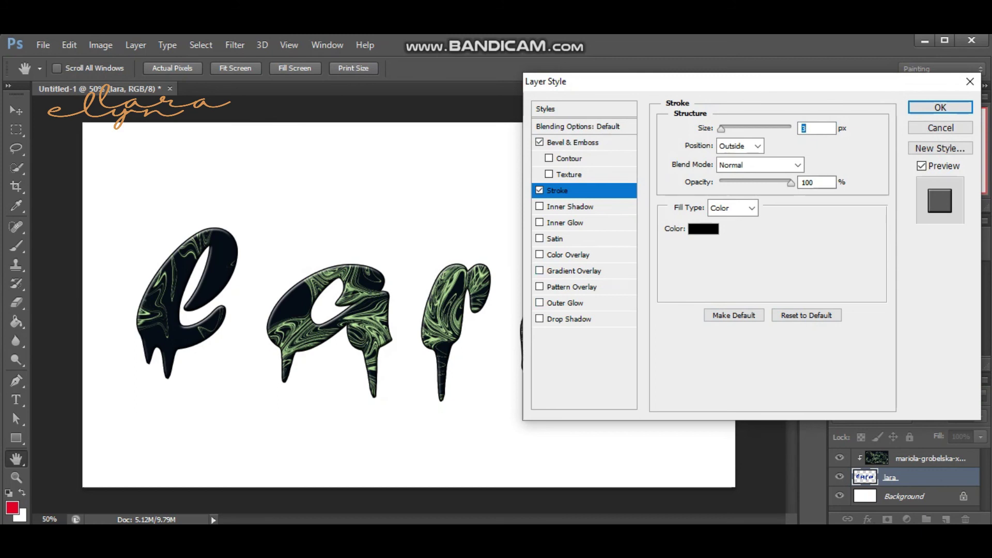
# Set the stroke to 4 px at 91% opacity and apply the bevel and stroke.
pyautogui.moveTo(790, 182); pyautogui.dragTo(785, 182)
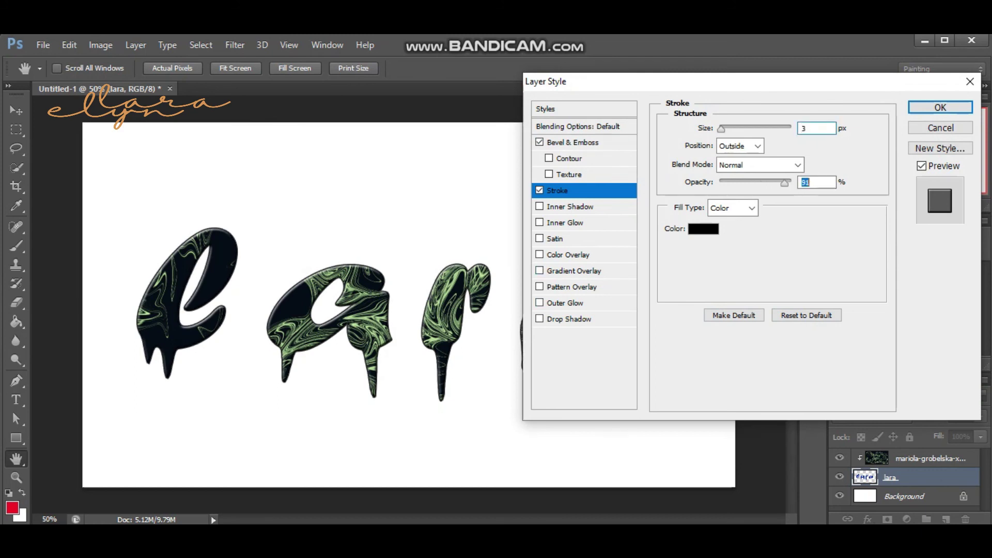
pyautogui.hotkey('shift', 'Tab')
pyautogui.write('1')
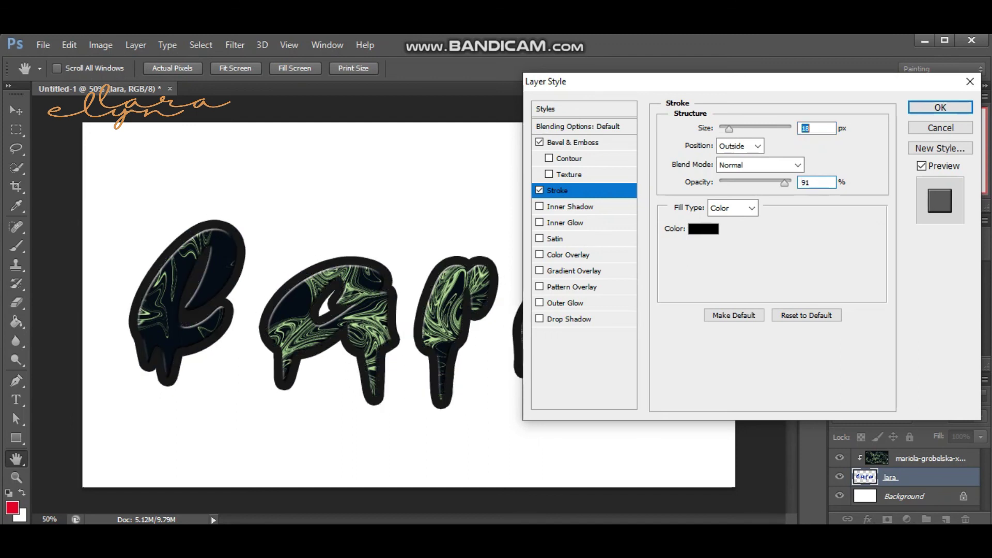
pyautogui.press('Up')
pyautogui.press('Up')
pyautogui.press('Up')
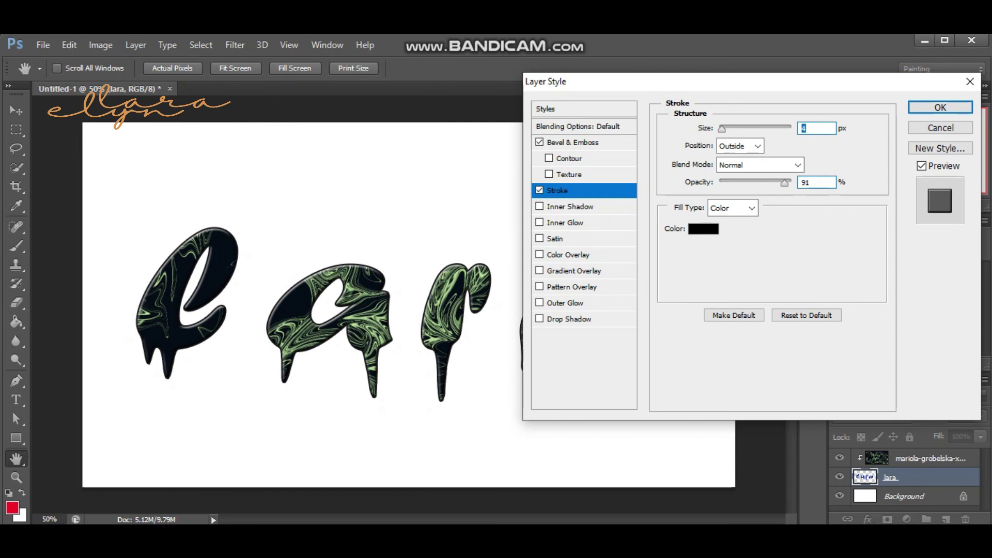
pyautogui.press('Return')
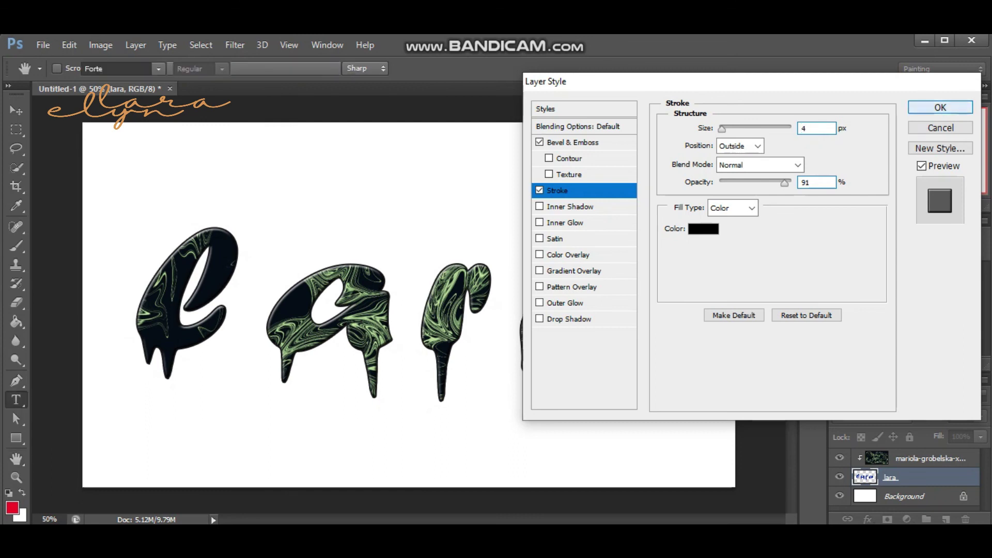